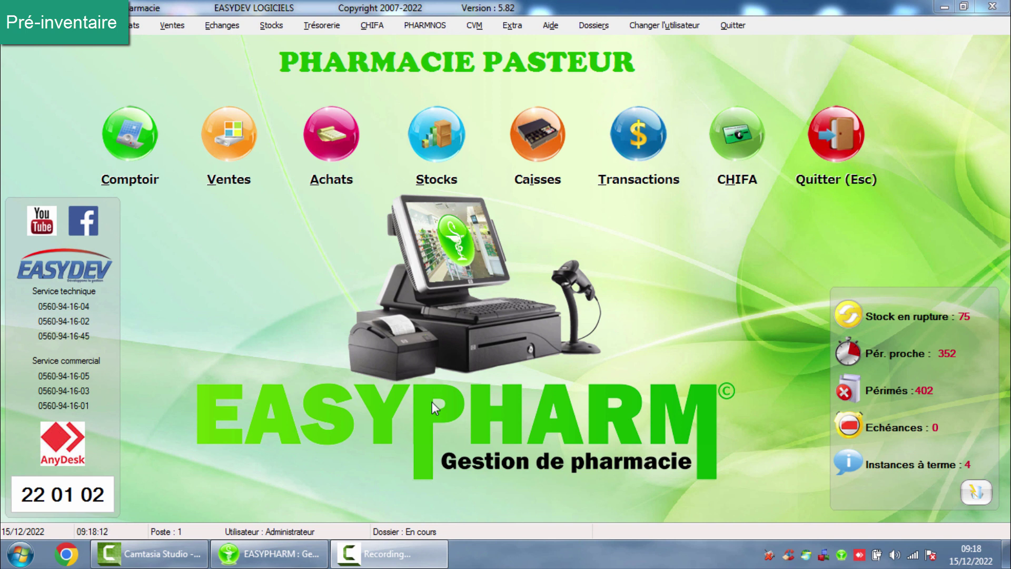
- Open the rolling inventory (Inventaire tournant) and filter the available lots to those already expired
click(273, 26)
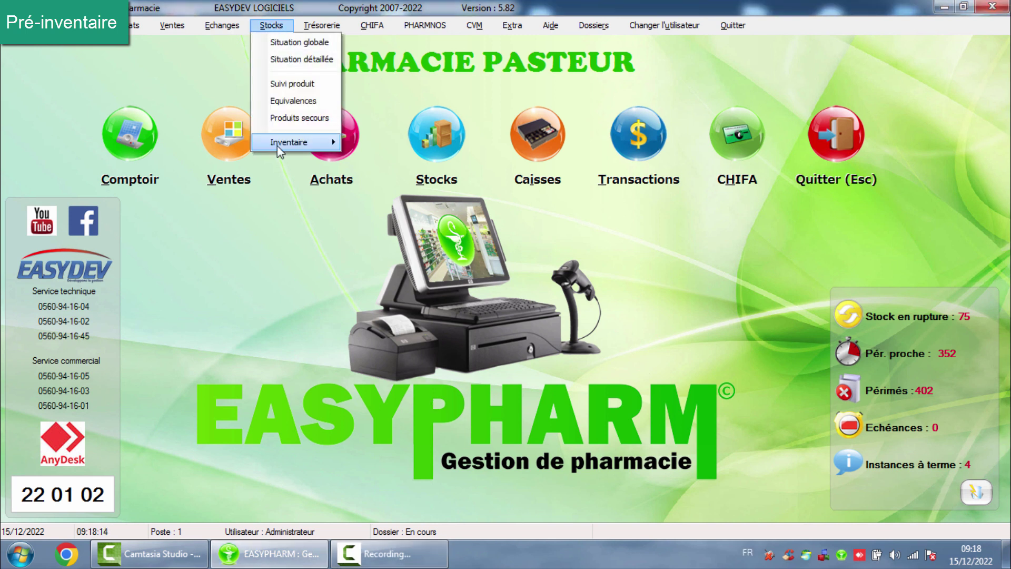
mouse_move(279, 141)
click(390, 141)
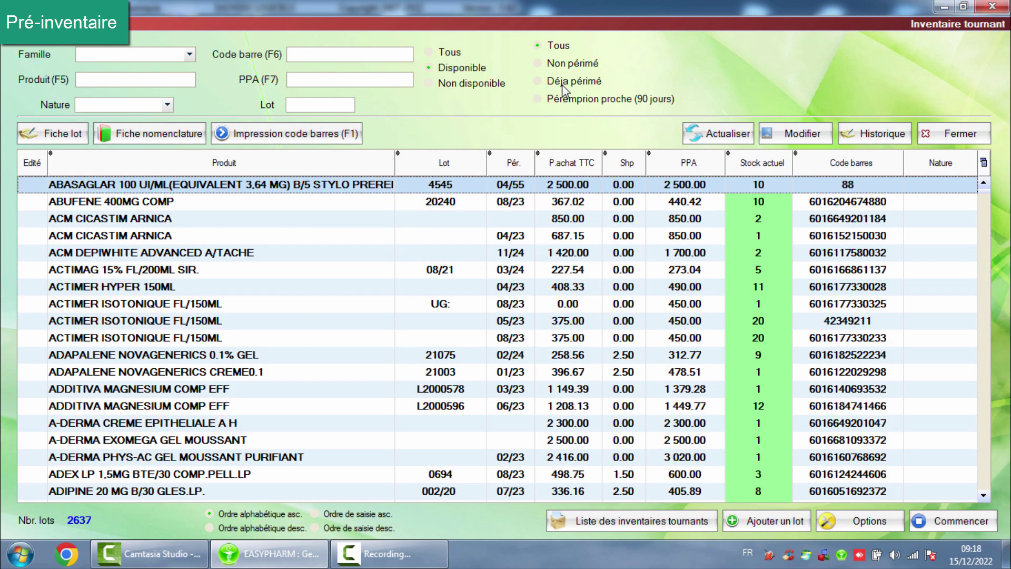
click(571, 84)
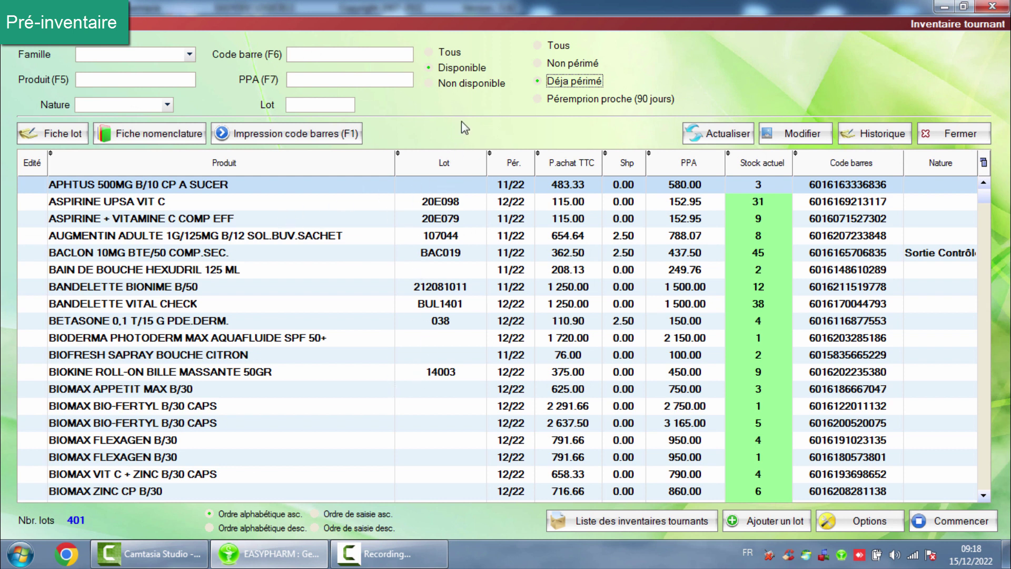
- Open the quantity correction for the expired APHTUS 500MG B/10 CP A SUCER lot and select its physical quantity
double_click(436, 187)
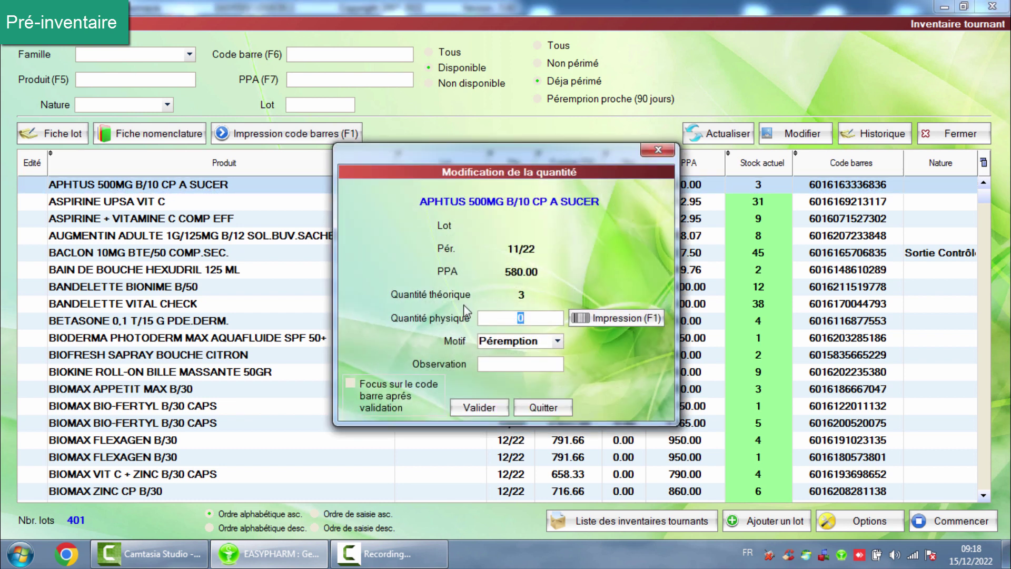
double_click(521, 295)
double_click(529, 316)
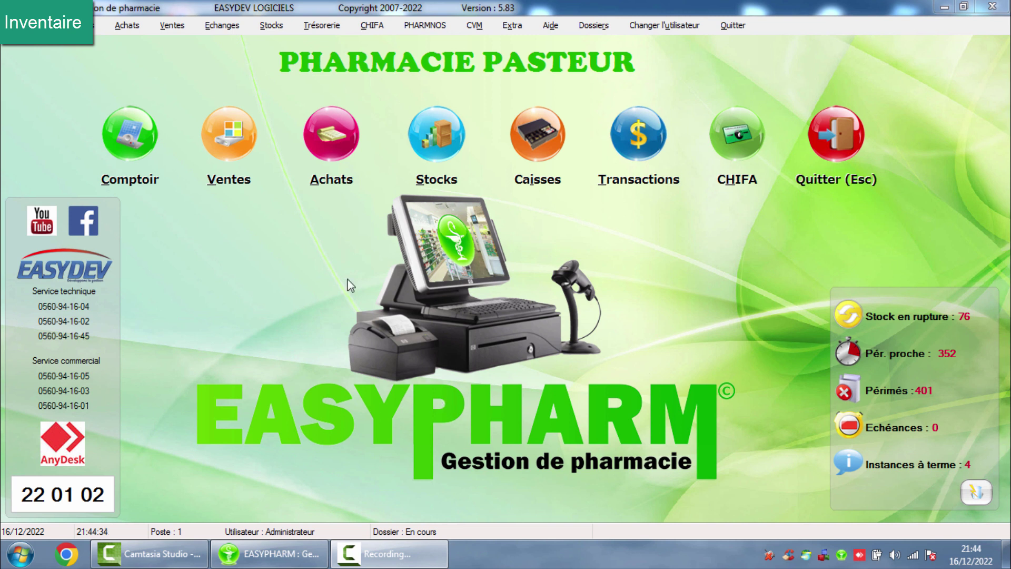
- Open the rolling inventory and start a new Global inventory with the reference DECEMBRE 2022
click(269, 27)
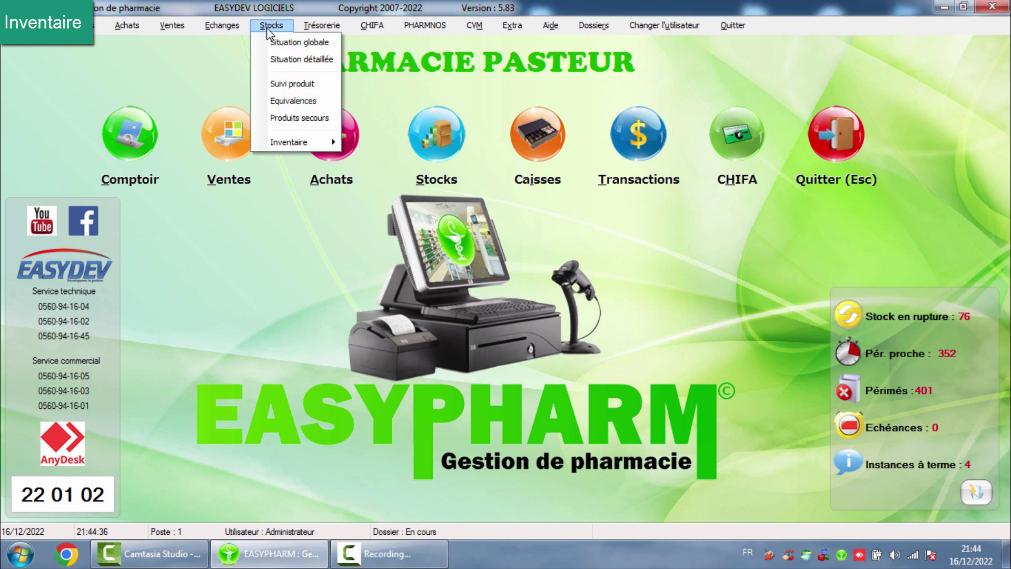
mouse_move(290, 145)
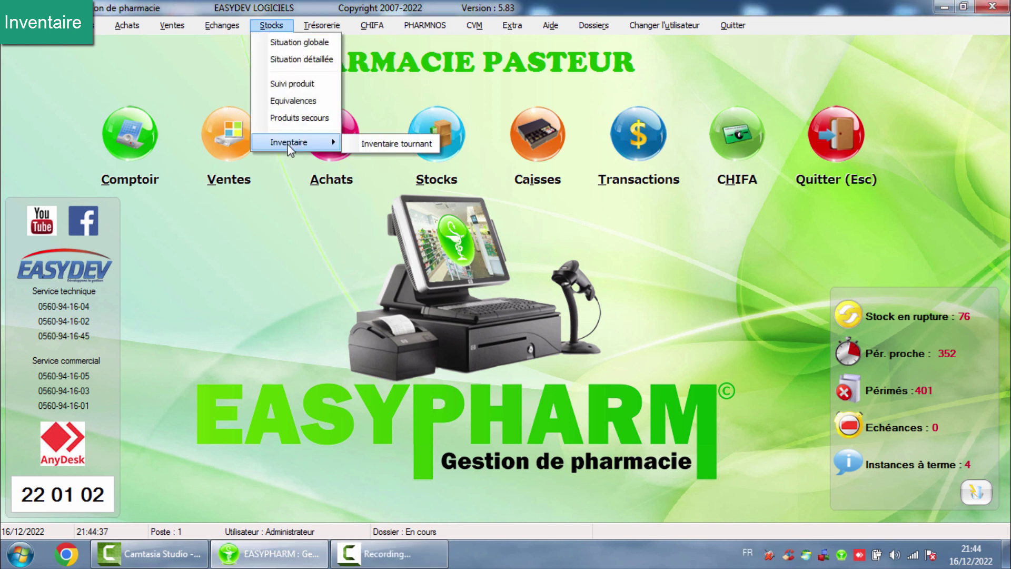
click(396, 144)
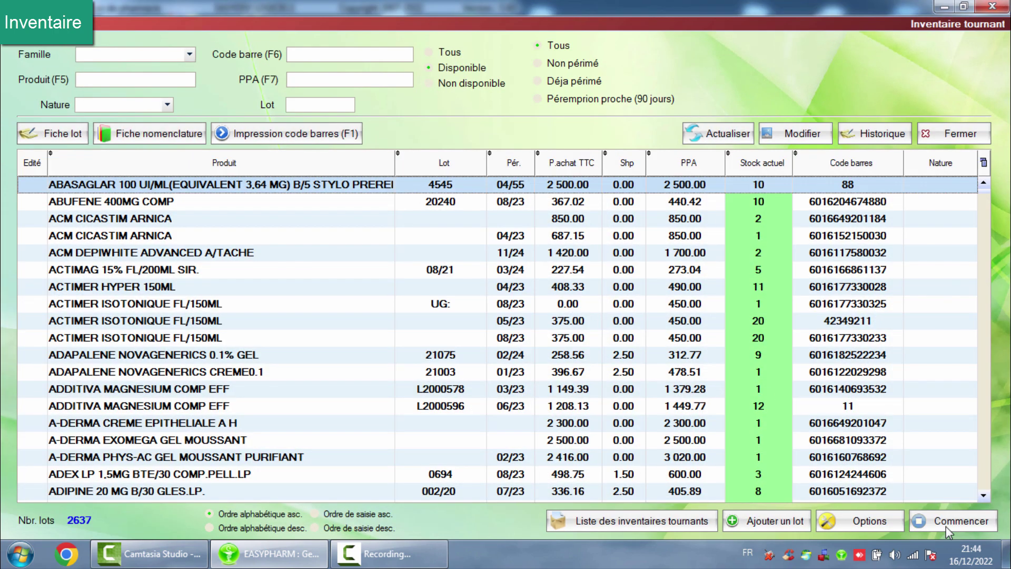
click(946, 529)
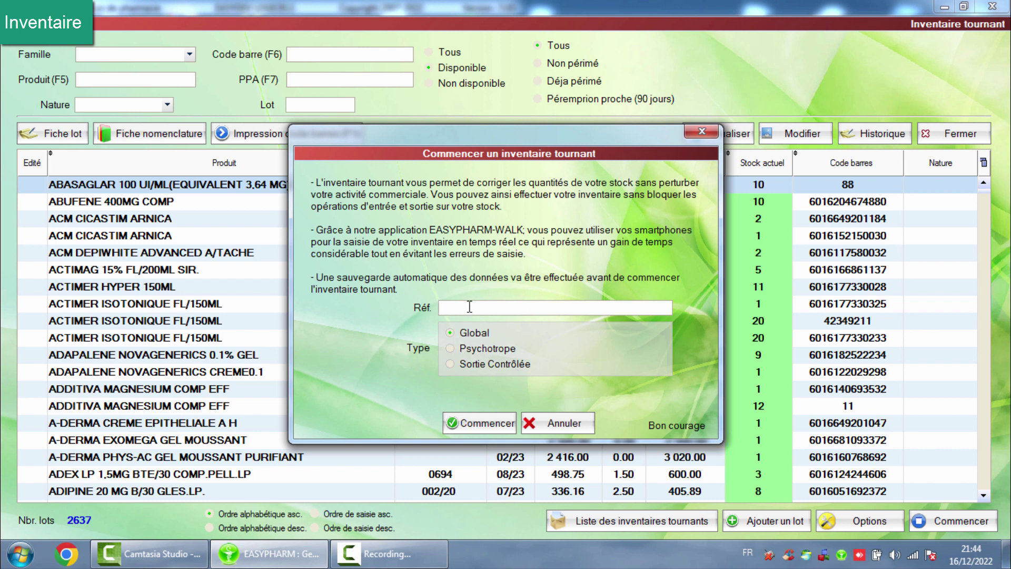
text(DECEMBRE 2022)
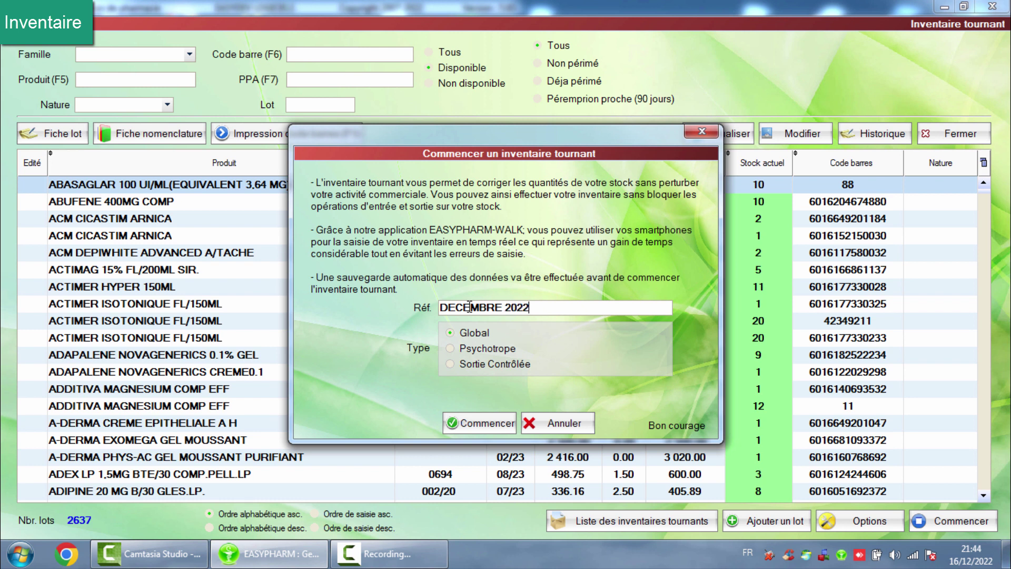
key(Return)
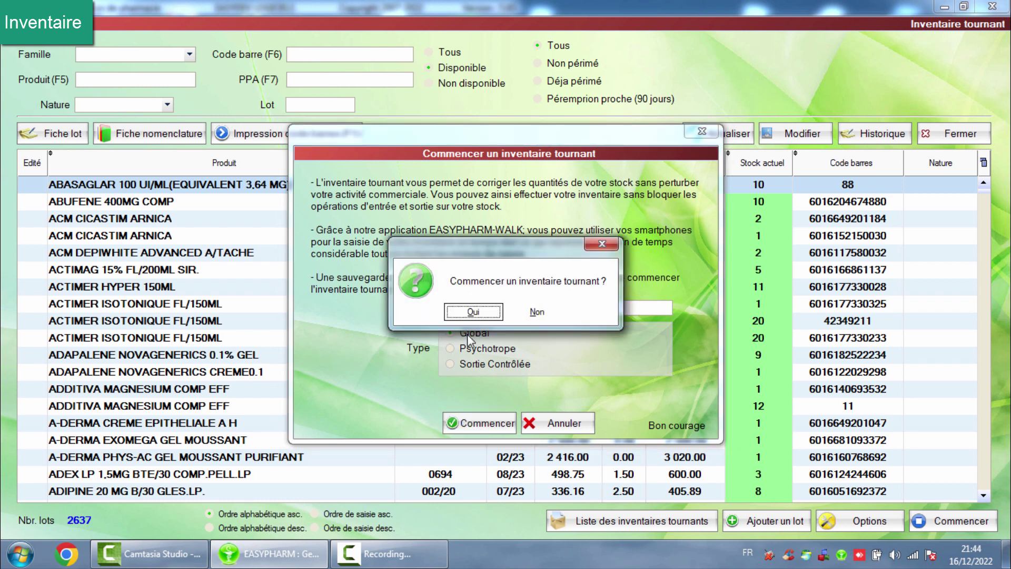
click(479, 318)
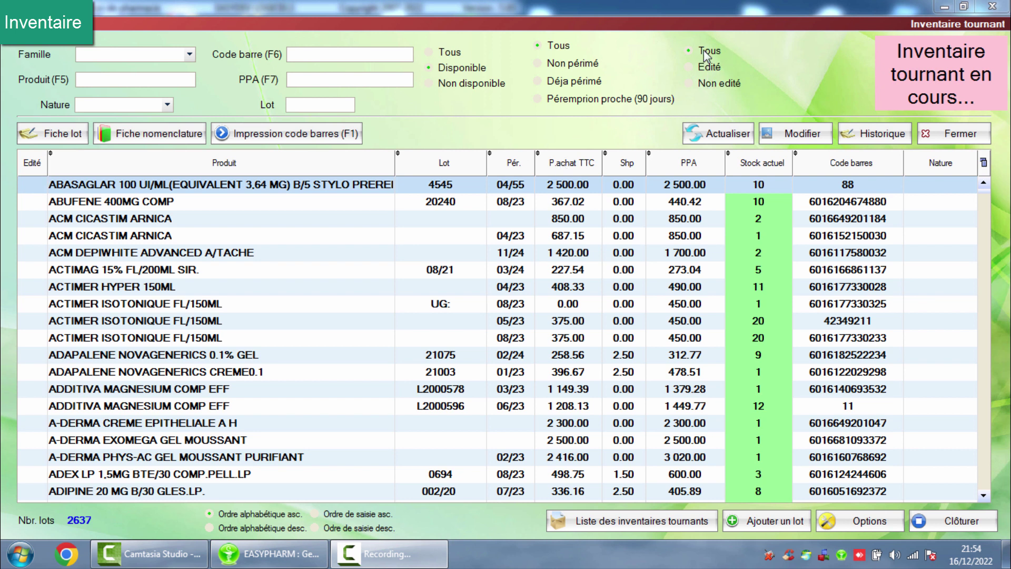
- View the edited lots and the non-edited lots in turn, and return to showing all lots
click(705, 68)
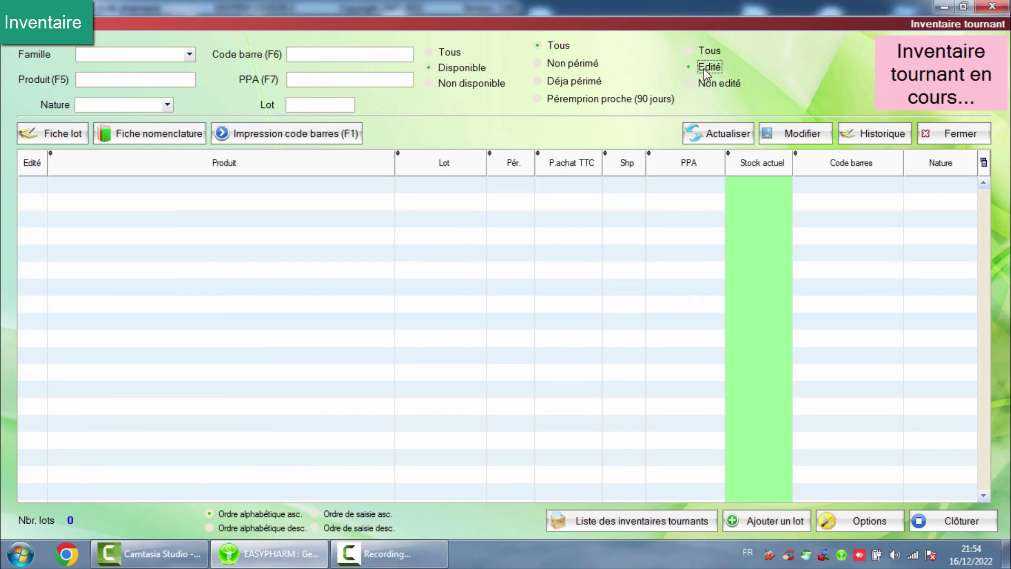
click(709, 84)
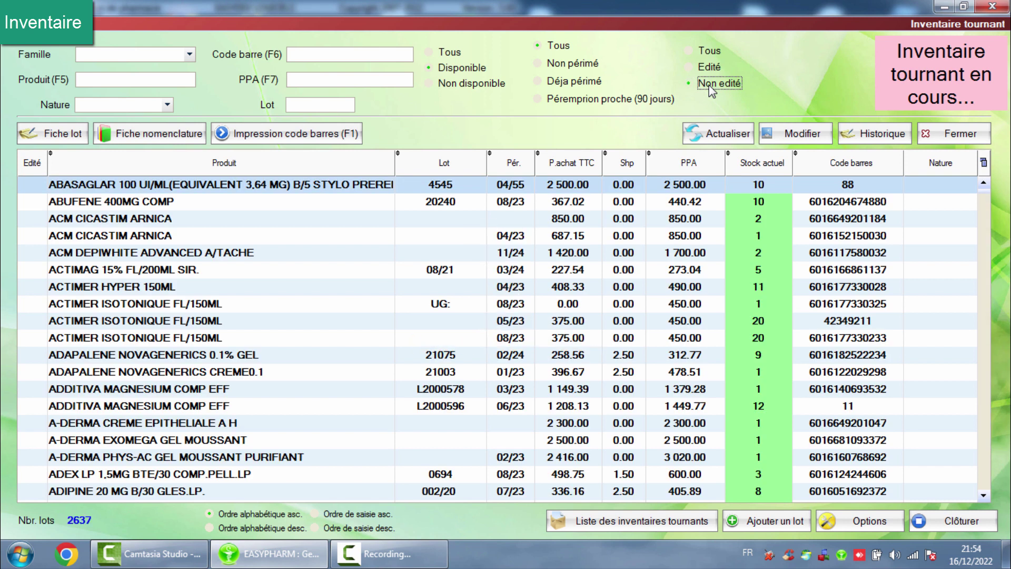
click(710, 51)
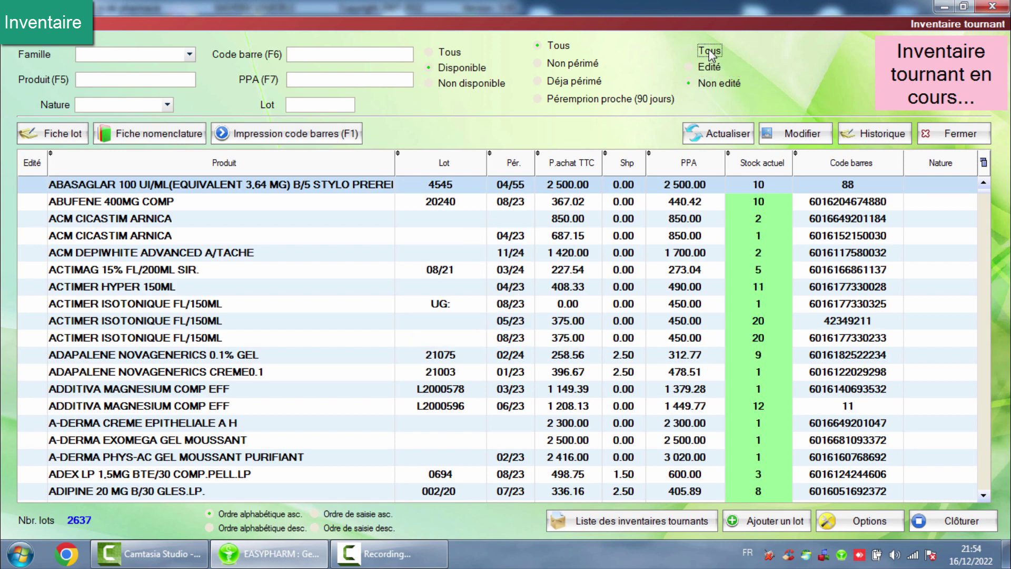
- Validate the ABASAGLAR lot 4545 at a physical quantity of 10 and add a further count of 5 by cumulating the quantities
double_click(83, 187)
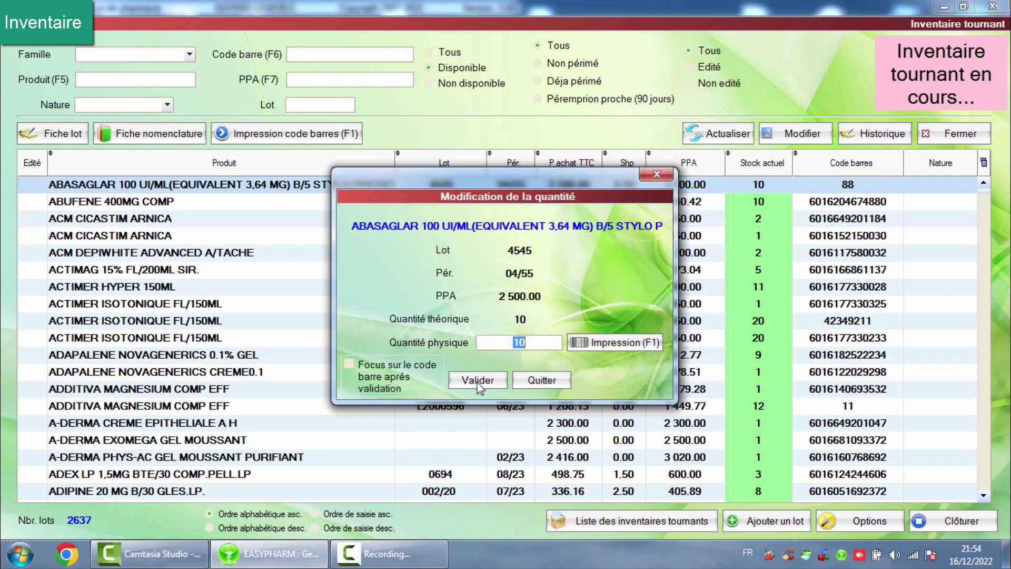
click(479, 381)
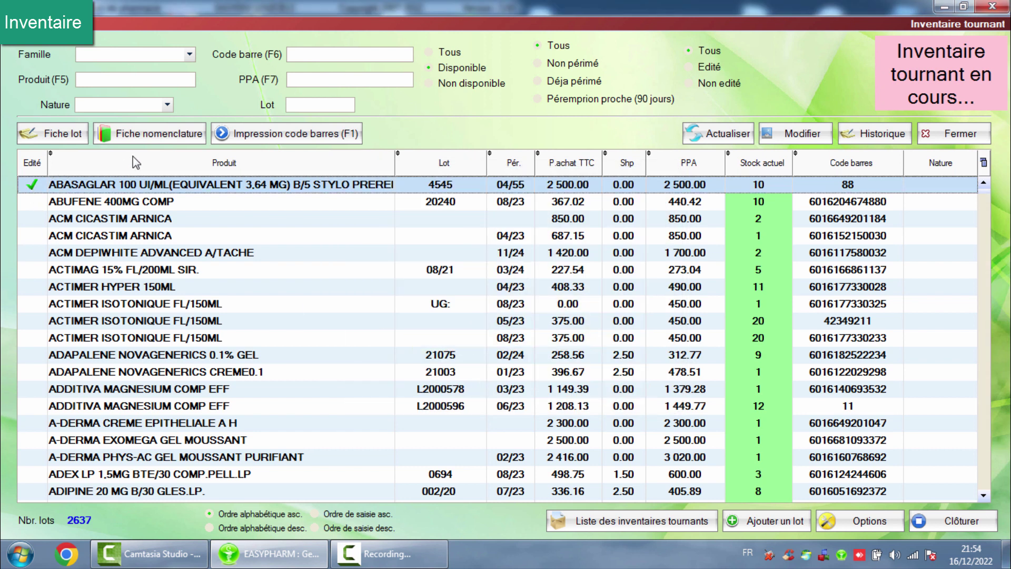
double_click(160, 191)
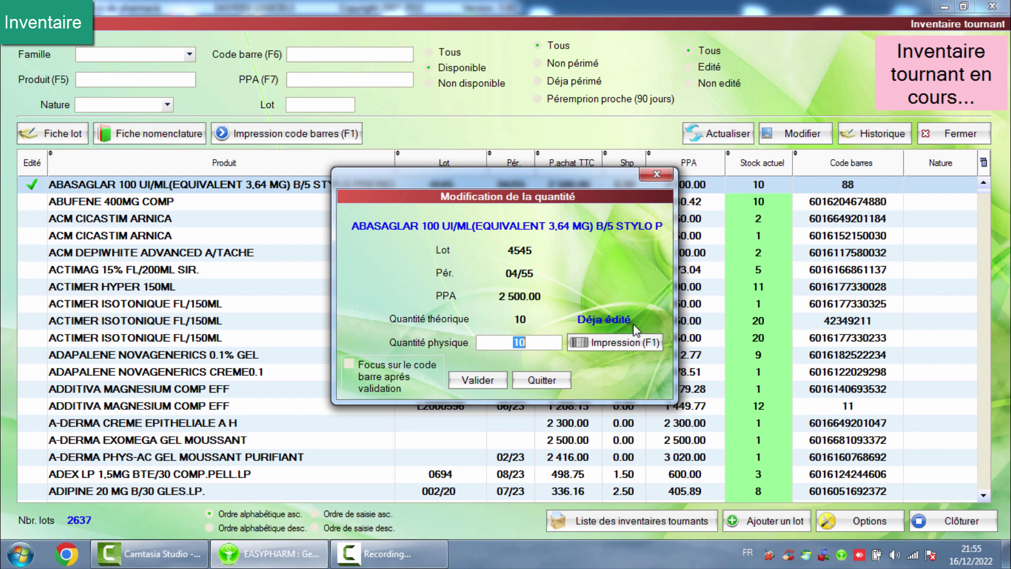
text(5)
click(488, 383)
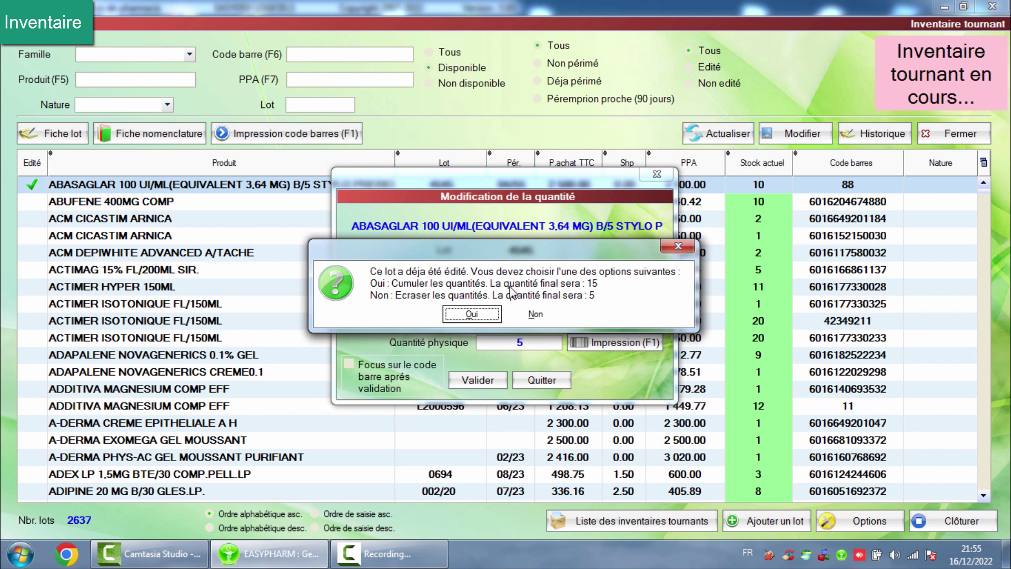
click(472, 314)
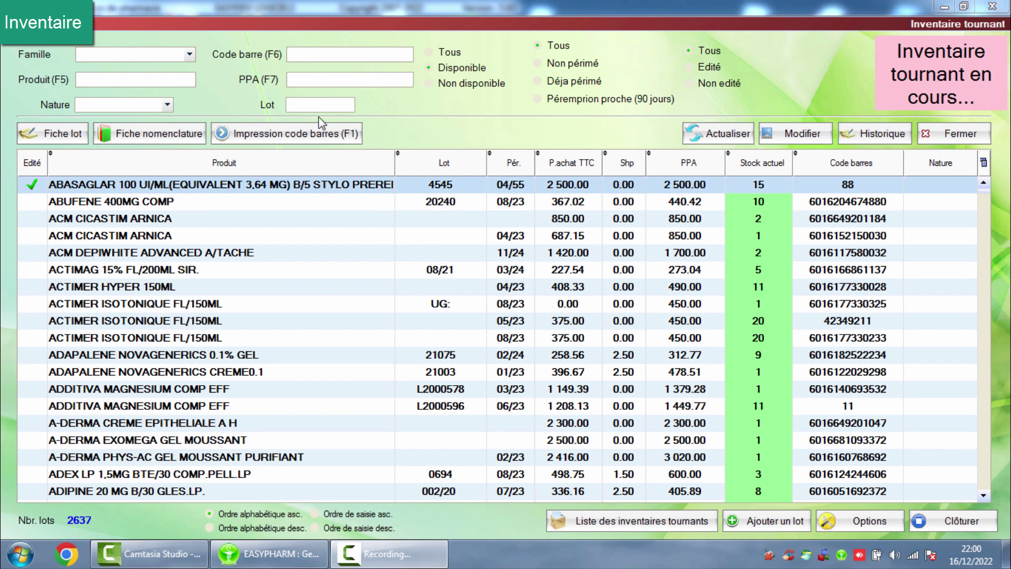
- Look up barcode 11 and validate a physical quantity of 10 for the ADDITIVA MAGNESIUM COMP EFF lot
click(306, 52)
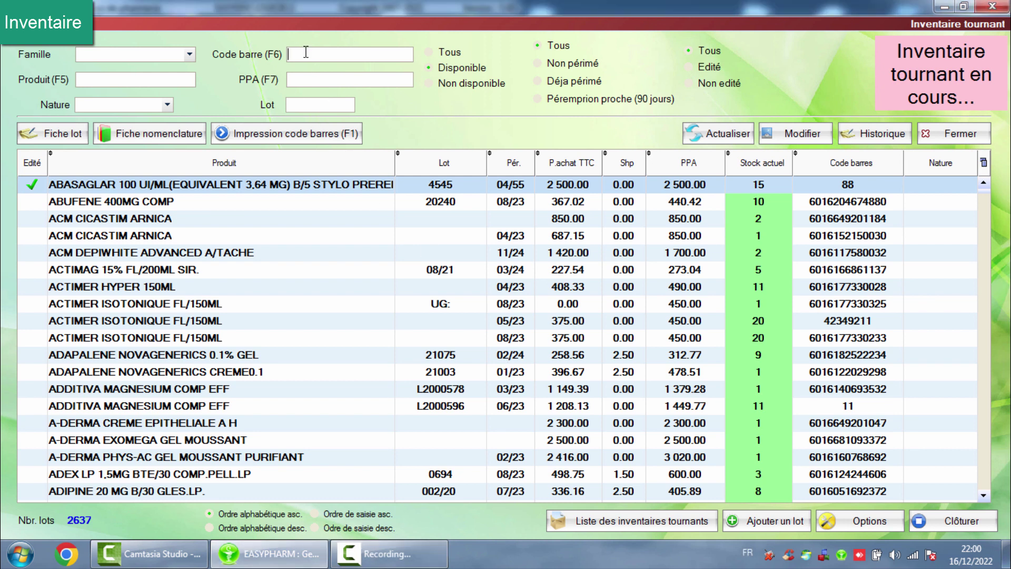
text(11)
key(Return)
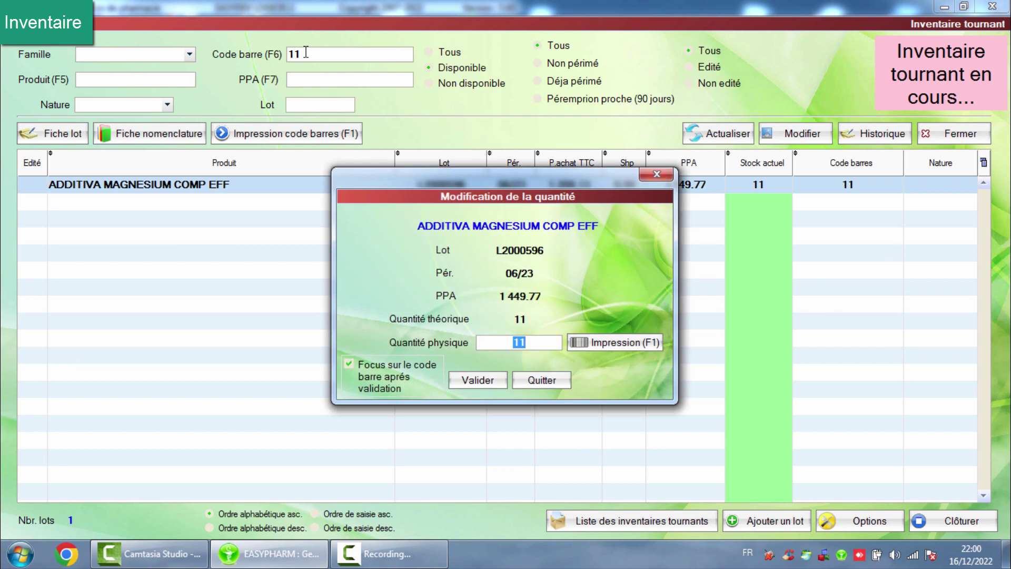
text(10)
click(478, 380)
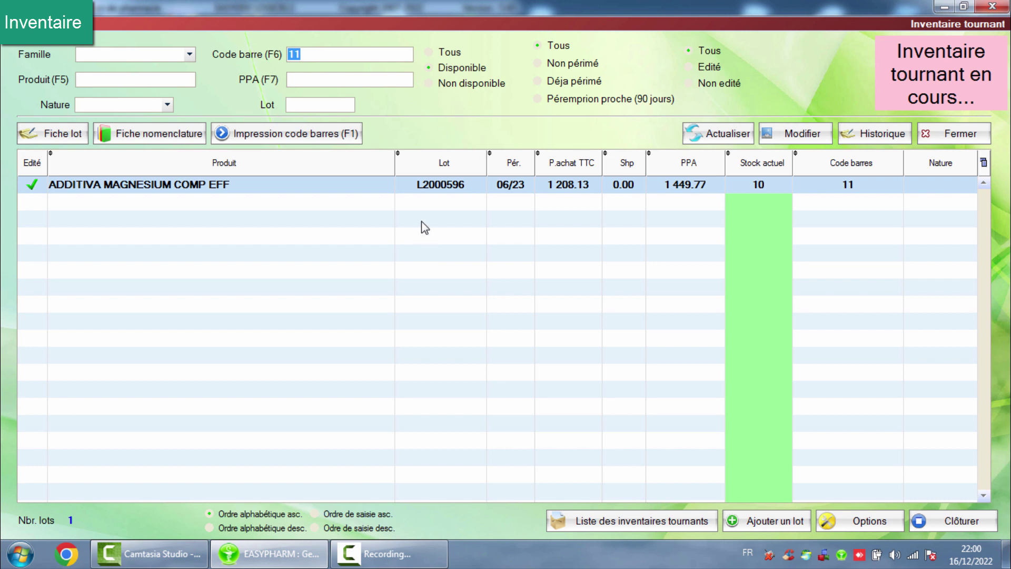
- Look up barcode 22 and validate the AMAREL 1MG B/30 COMP. lot at its theoretical quantity
text(22)
key(Return)
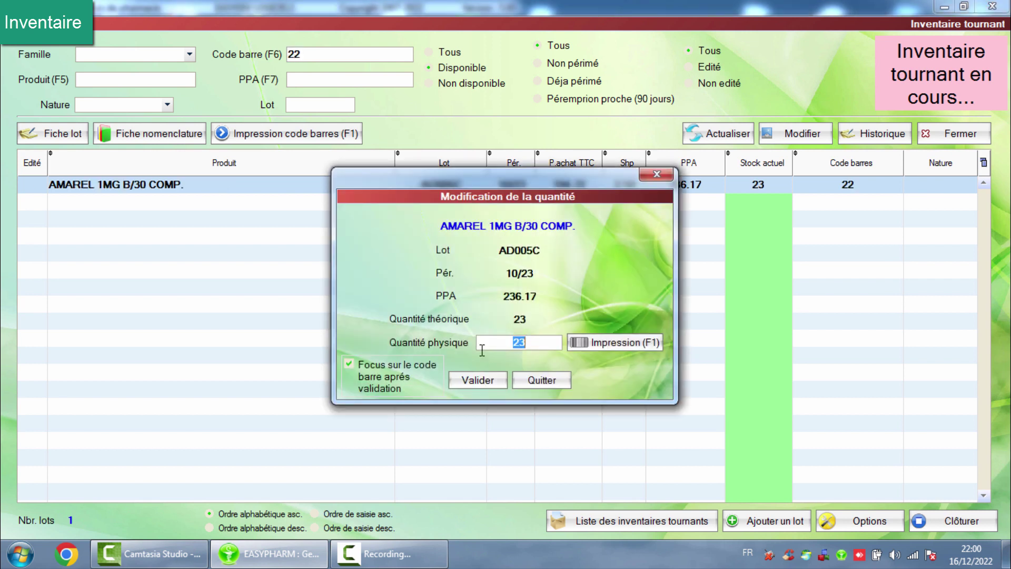
click(479, 380)
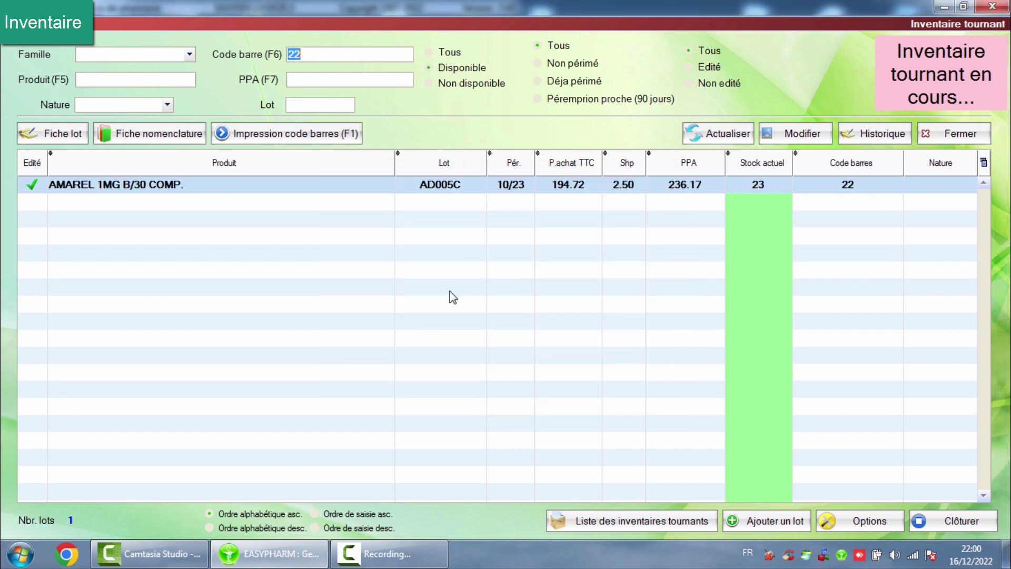
- Look up barcode 33 and validate a physical quantity of 1 for APPETIT KID SIROP
text(33)
key(Return)
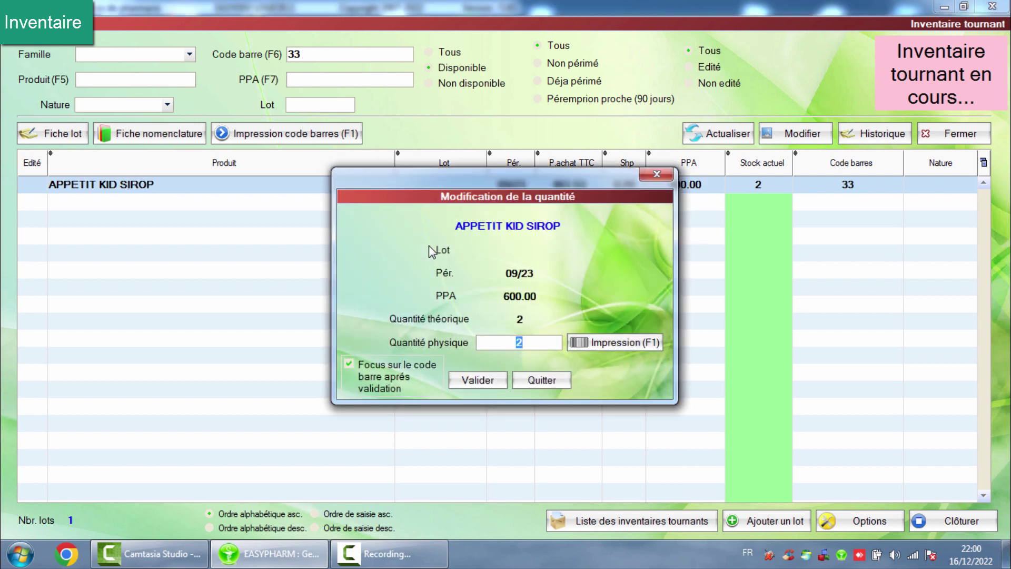
text(1)
click(479, 379)
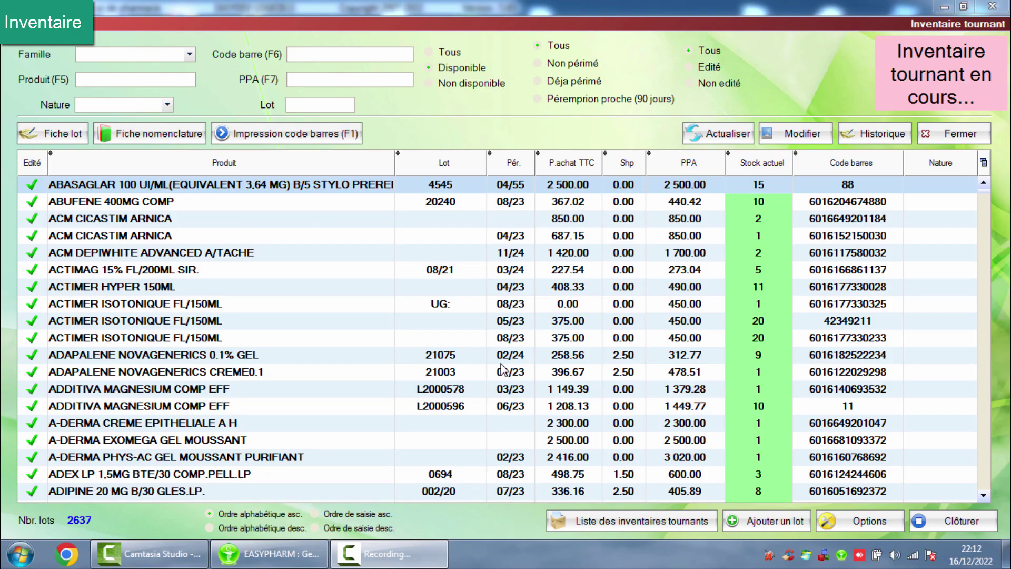
- Filter to the non-edited lots, reset all their quantities to zero while marking them as edited, and close the options
click(712, 89)
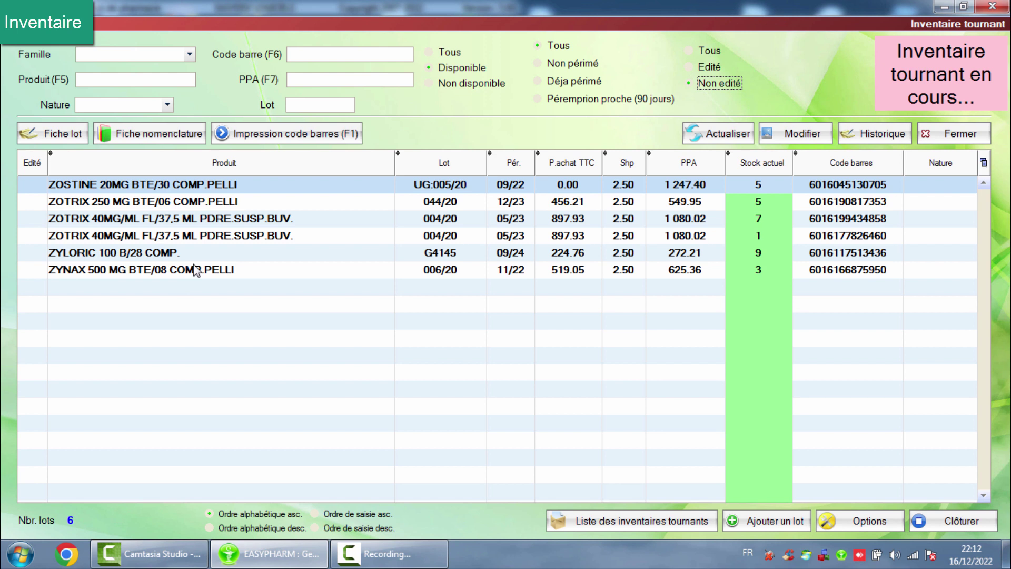
click(861, 527)
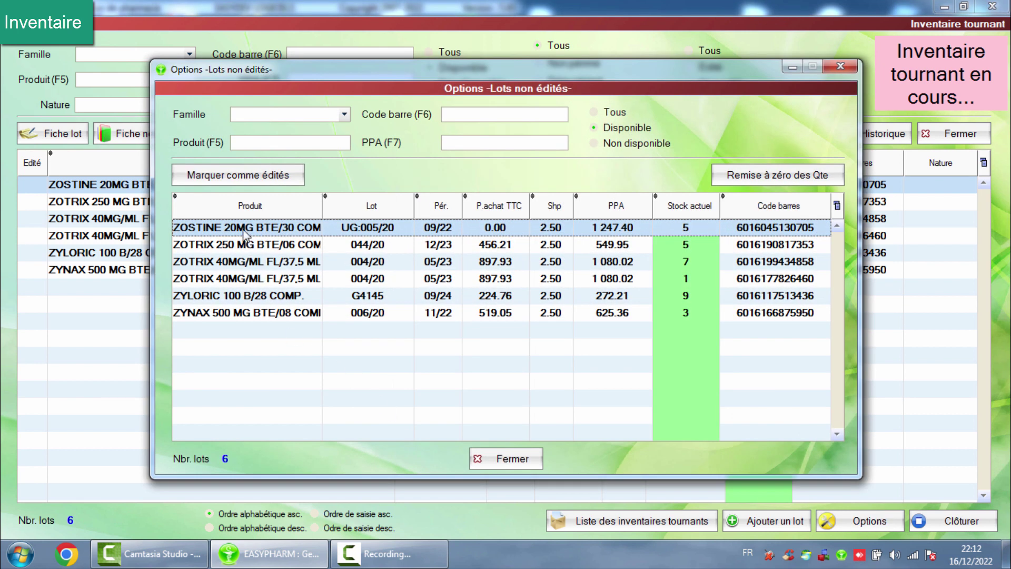
drag(245, 232, 234, 322)
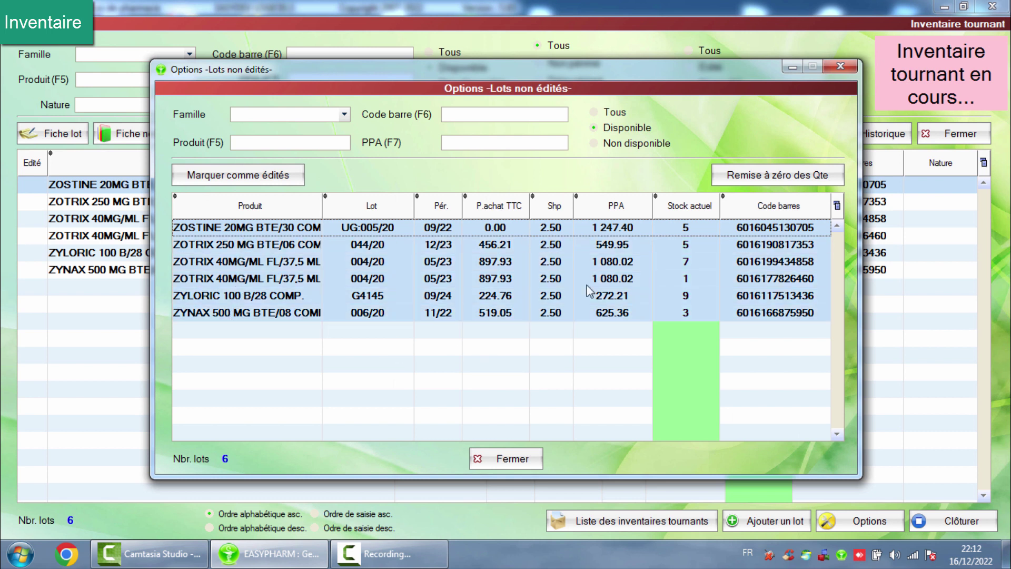
click(817, 175)
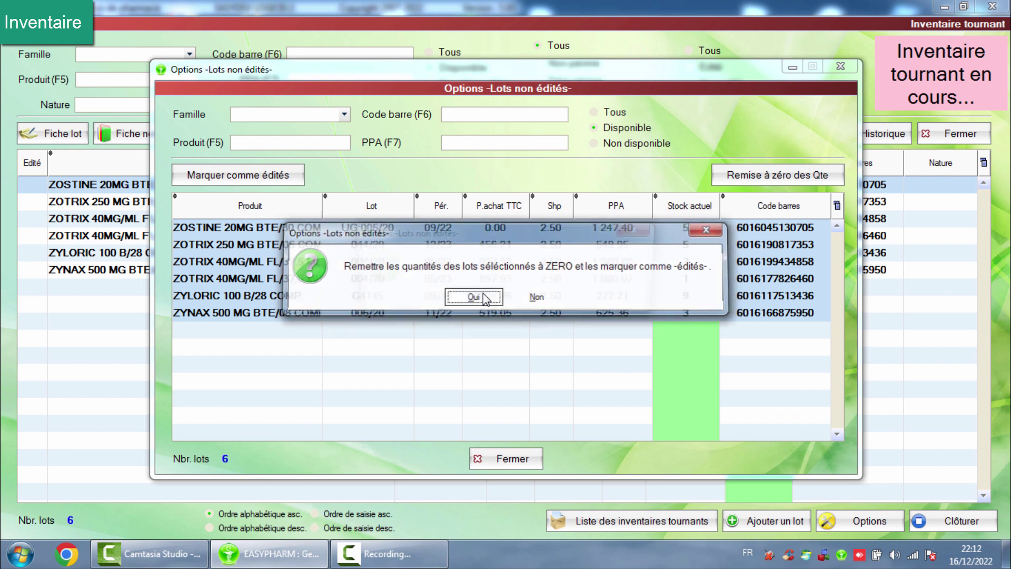
click(484, 297)
click(482, 294)
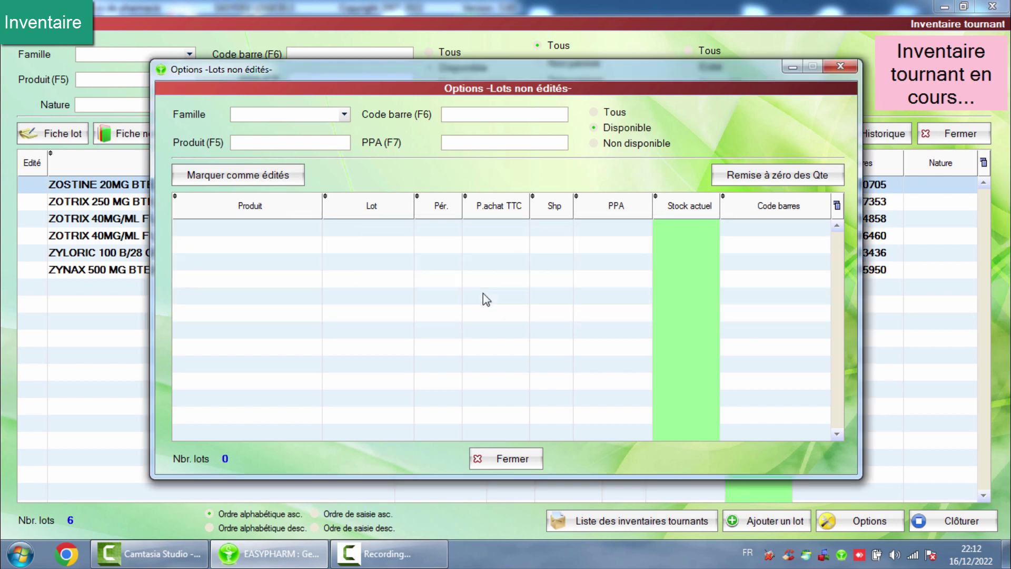
click(514, 460)
- Show all lots again and permanently close the rolling inventory in progress
click(704, 49)
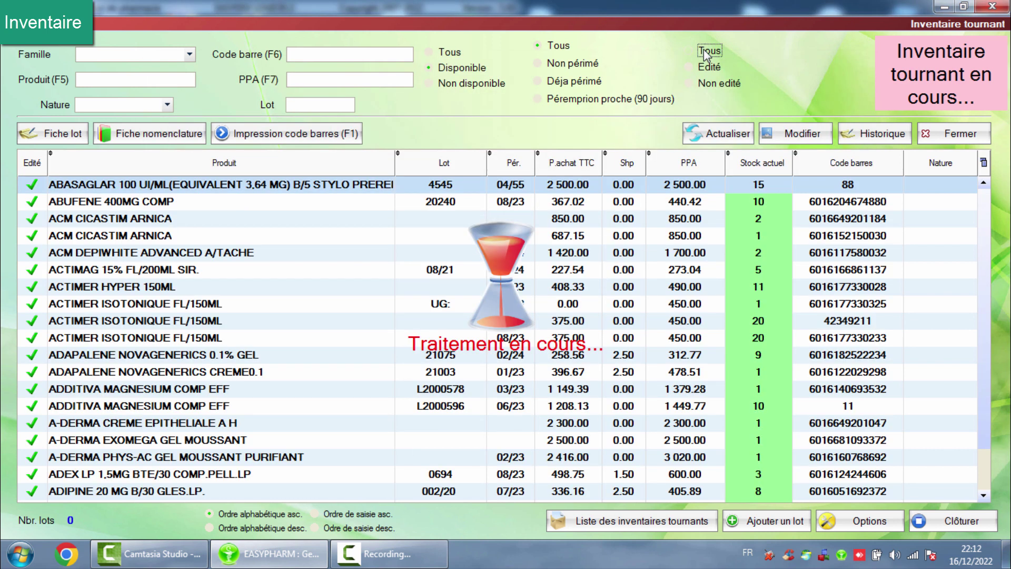
click(956, 522)
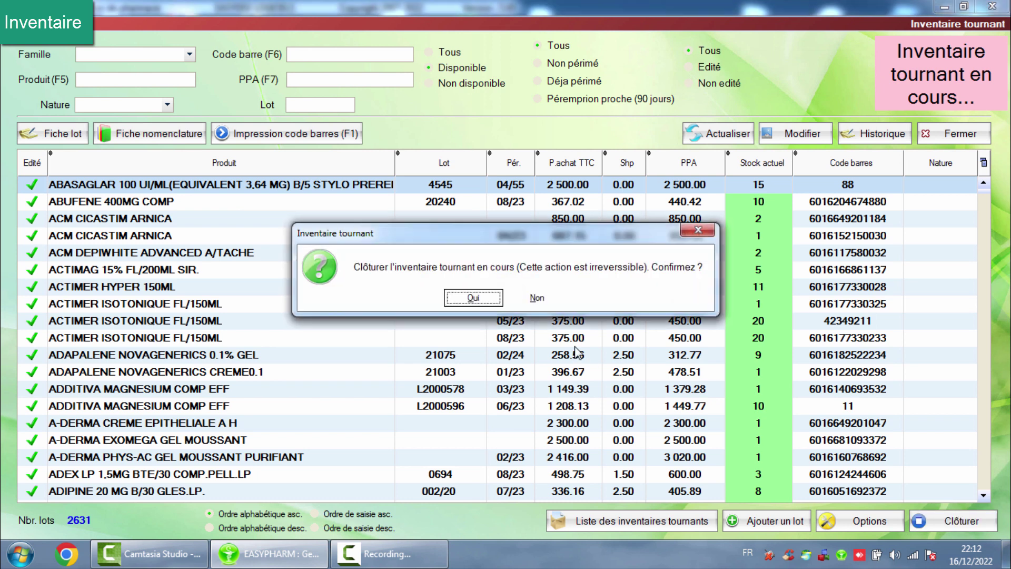
click(474, 297)
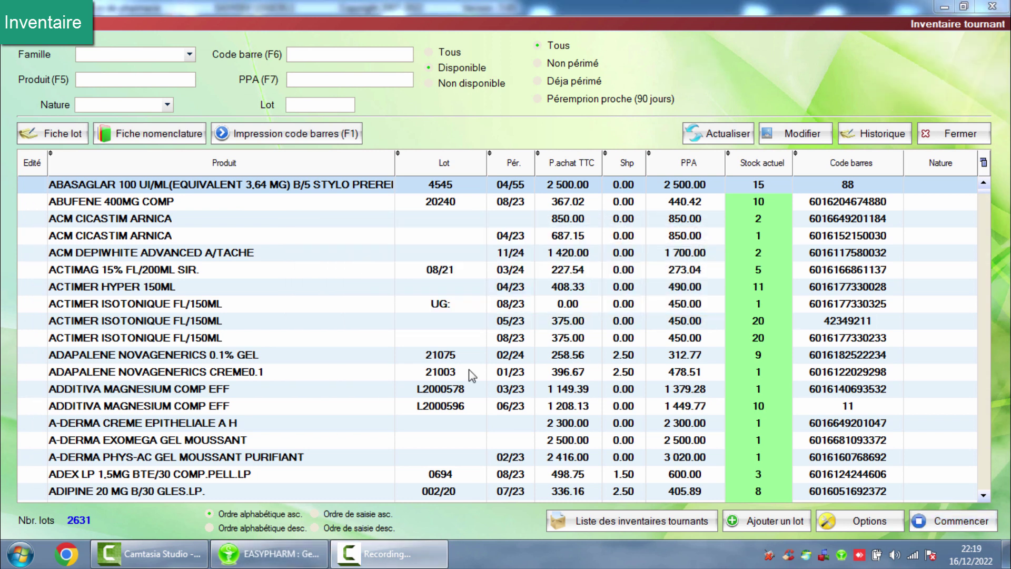
- Open the details of the DECEMBRE 2022 inventory from the list of rolling inventories and preview its detailed printout
click(611, 529)
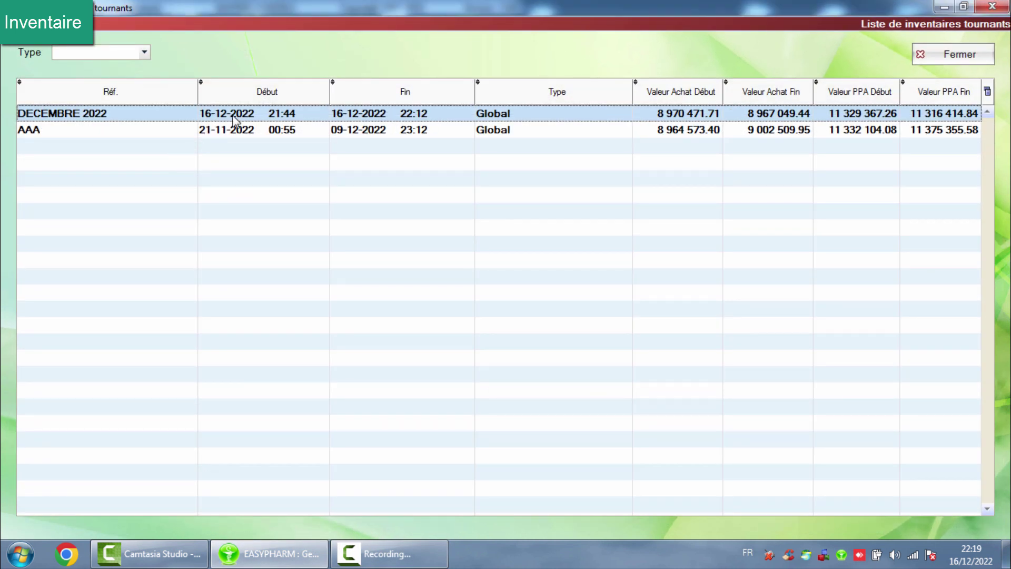
double_click(235, 120)
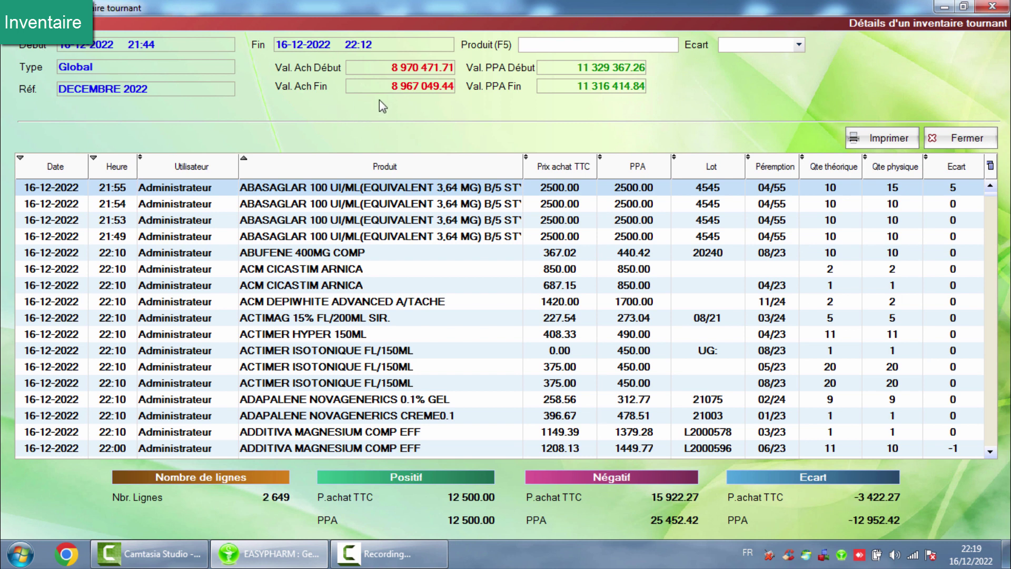
click(389, 69)
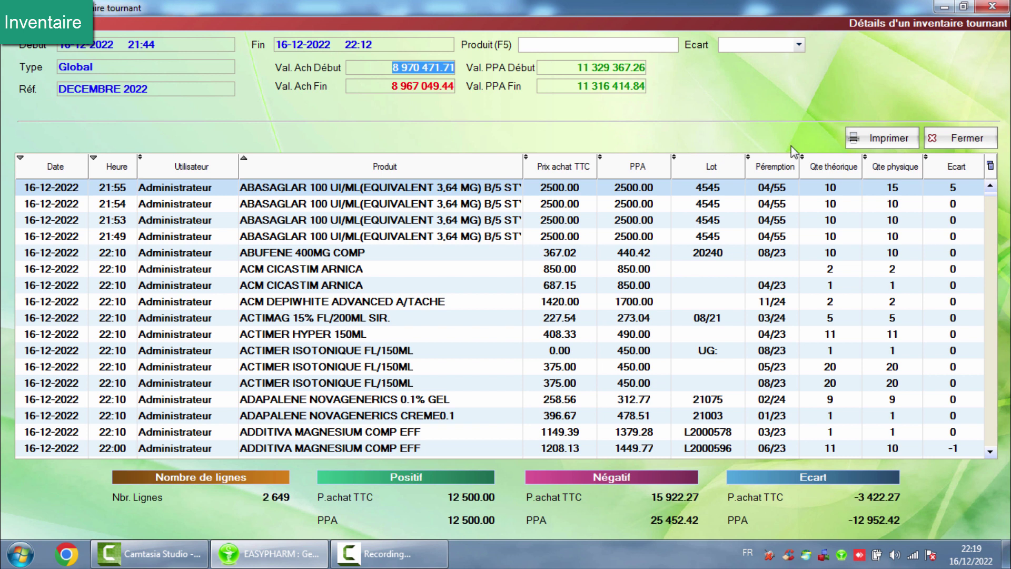
click(886, 139)
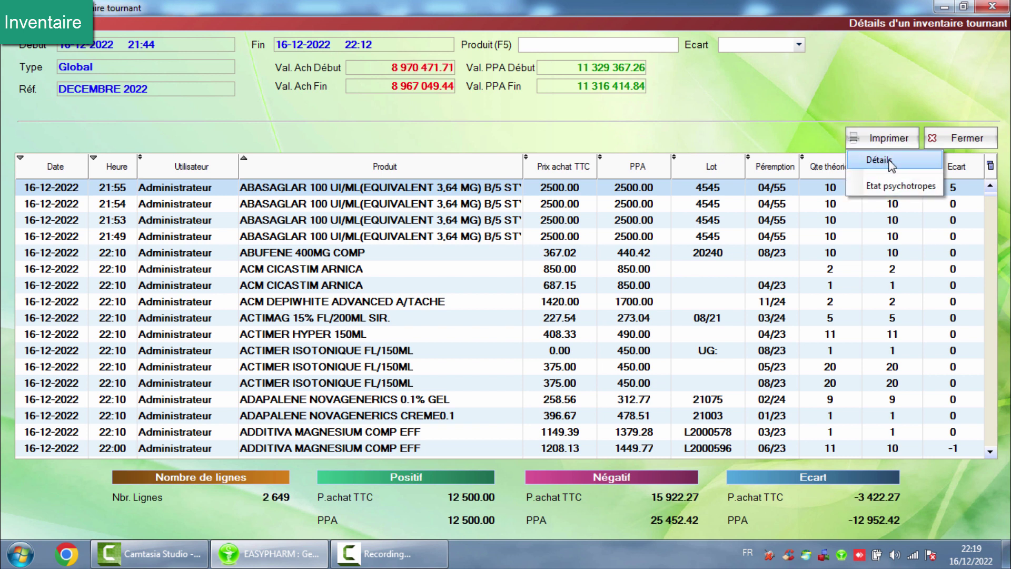
click(890, 161)
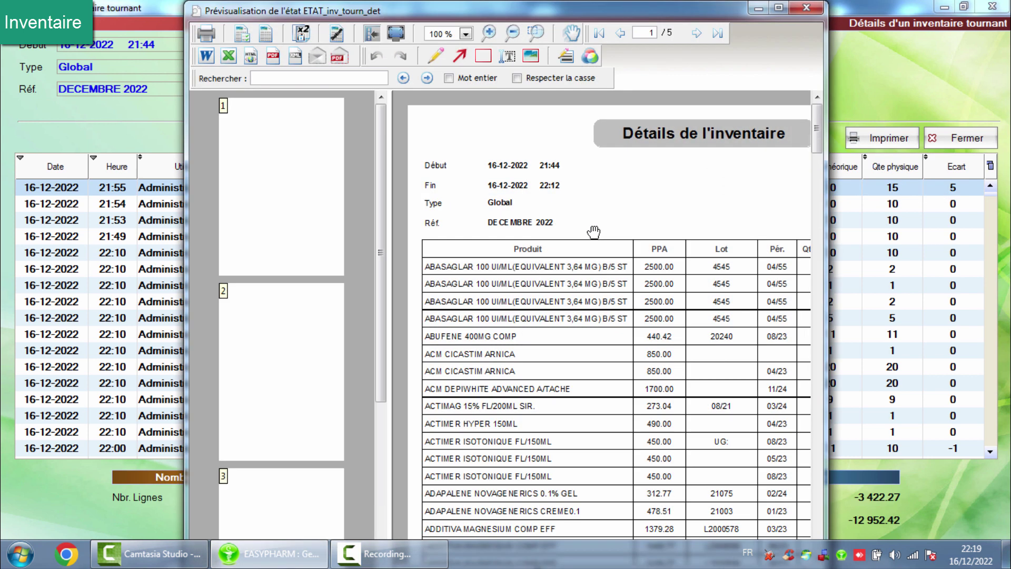